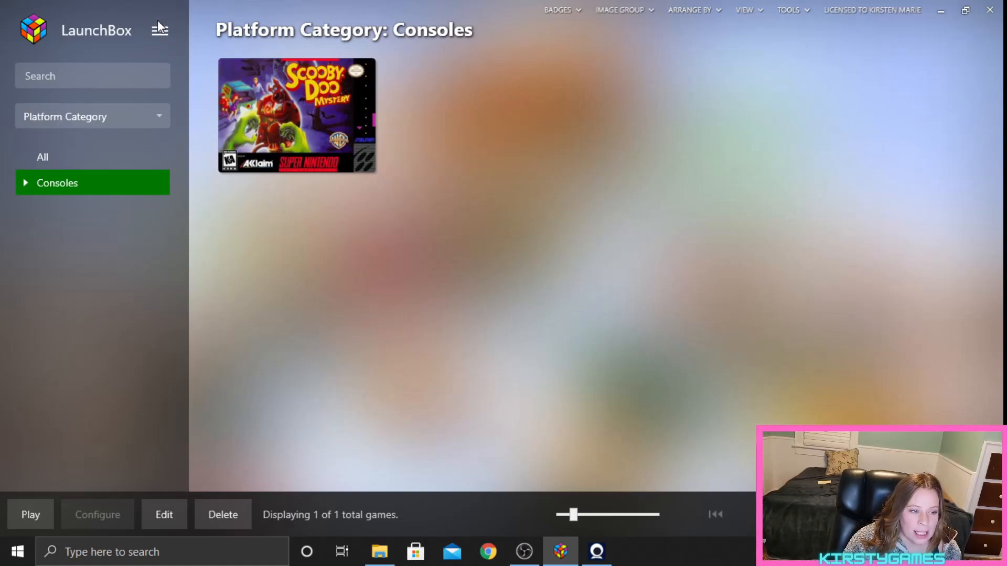
Start adding a new emulator in the emulator manager and choose Dolphin as its name
click(155, 30)
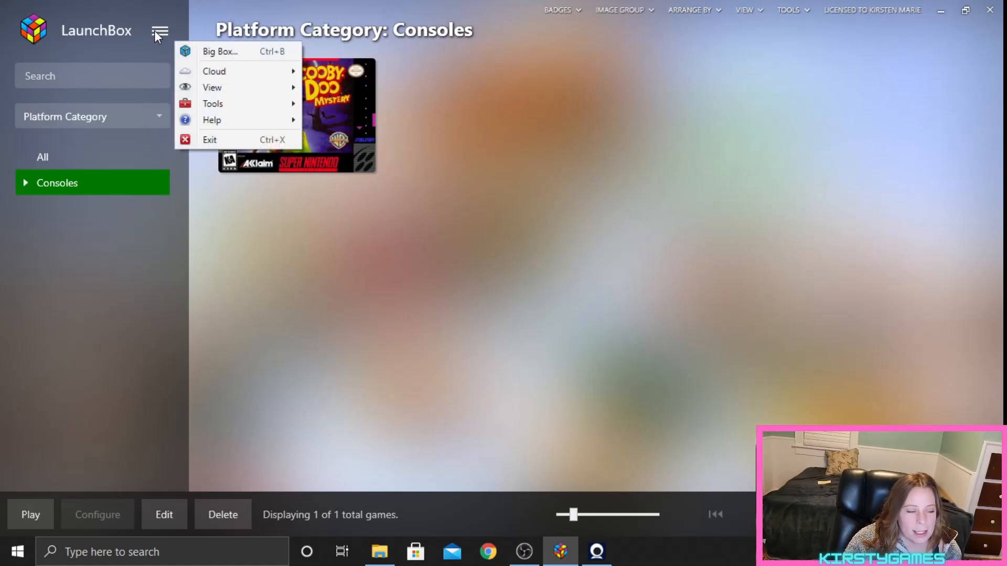
mouse_move(209, 106)
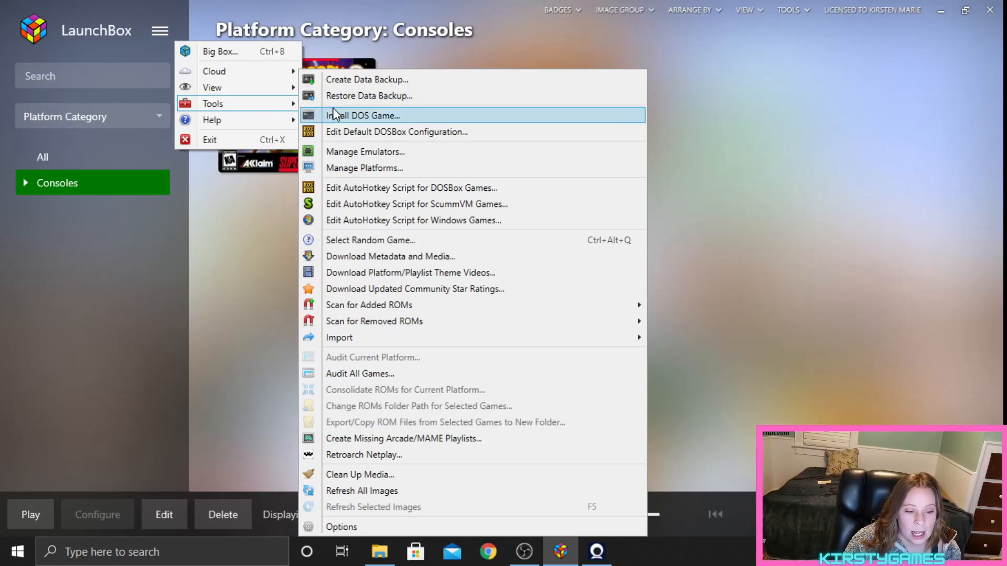
click(350, 152)
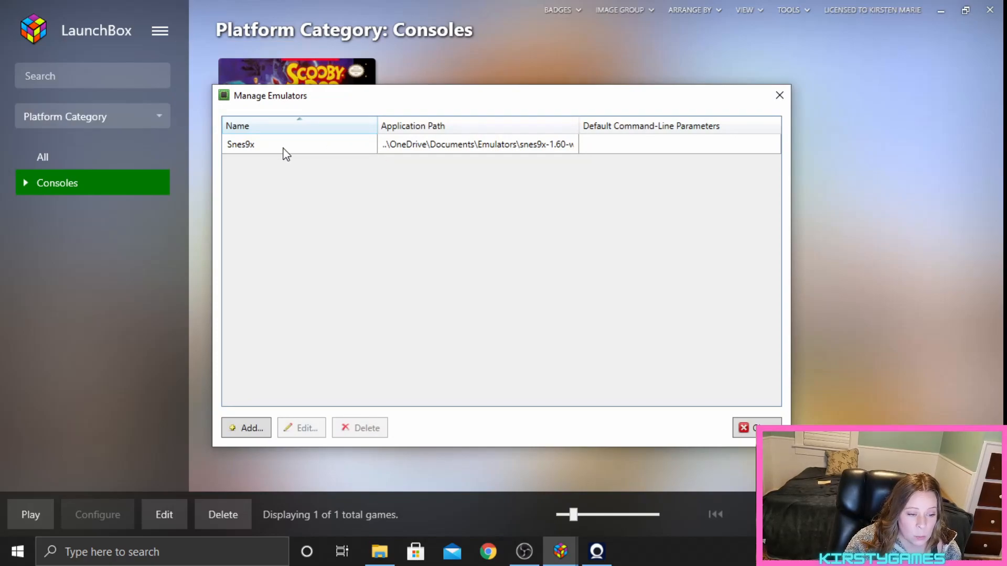
click(257, 428)
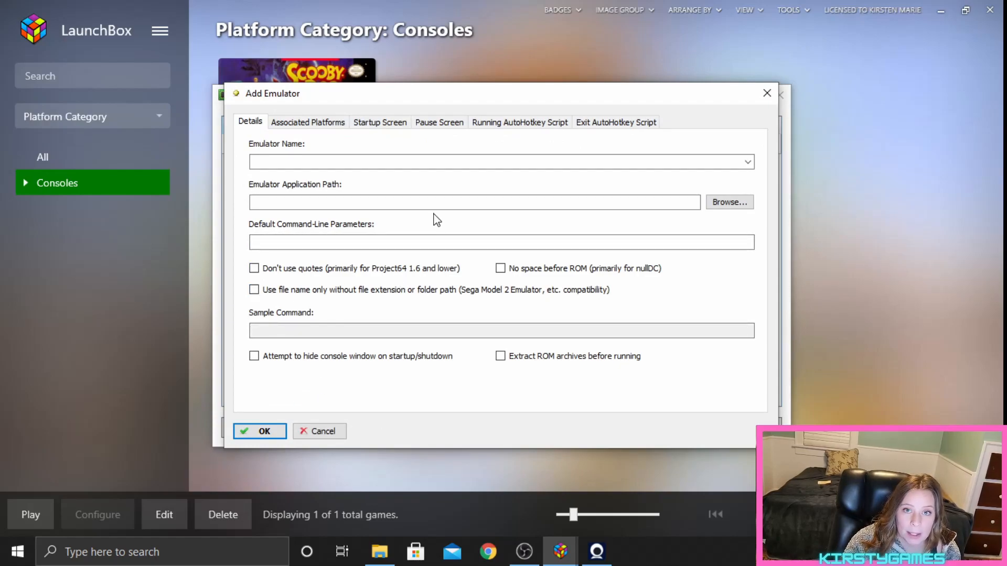
click(748, 162)
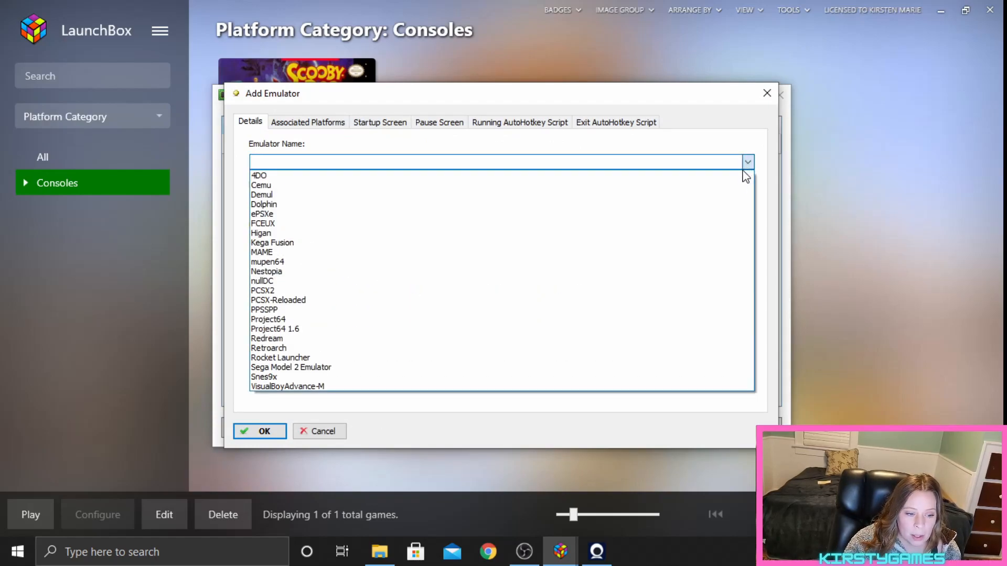
click(723, 206)
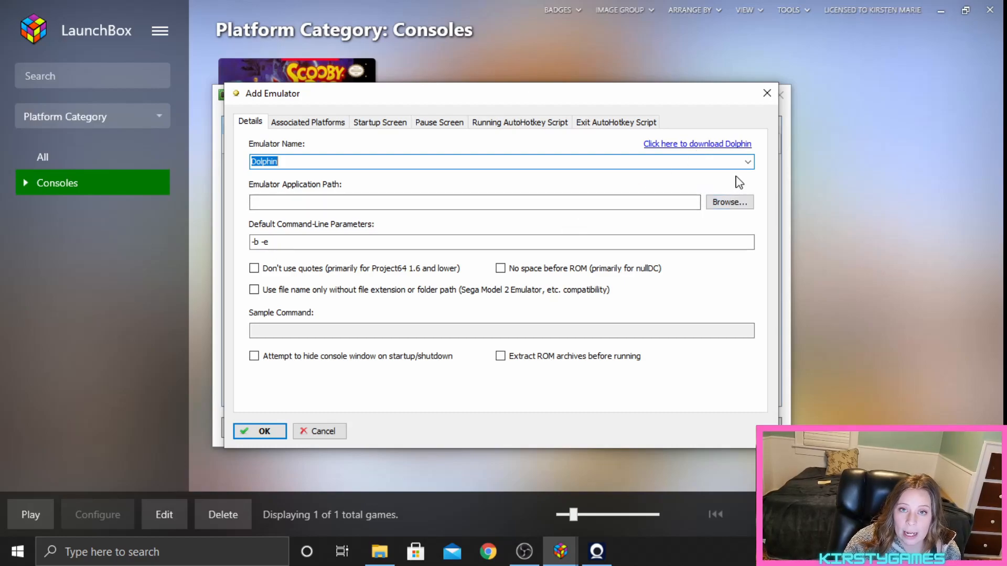
Set the emulator's application path to Dolphin.exe in Documents\Emulators\dolphin-master-5.0-13178-x64\Dolphin-x64, then save the emulator and close the manager
click(723, 207)
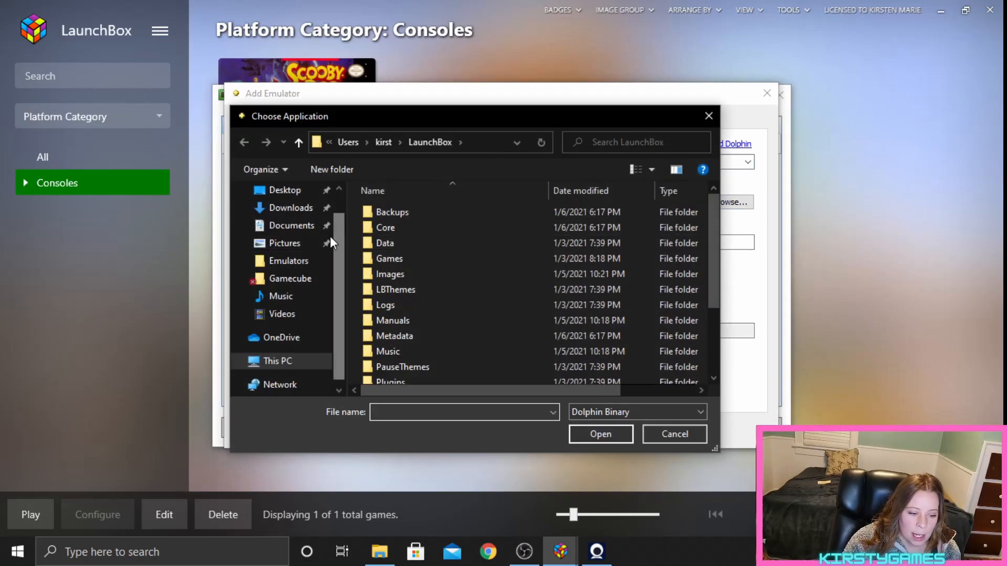
click(307, 230)
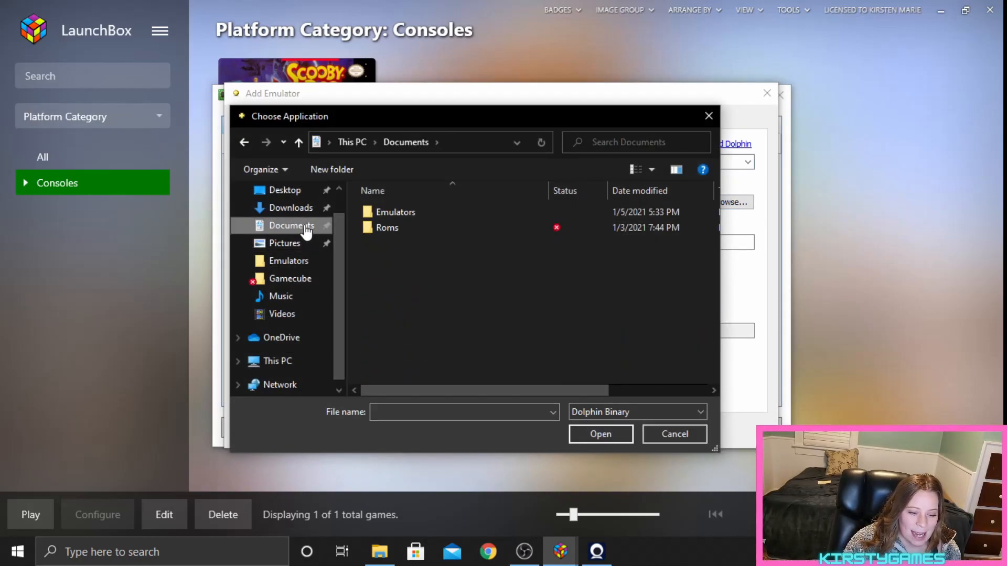
double_click(422, 212)
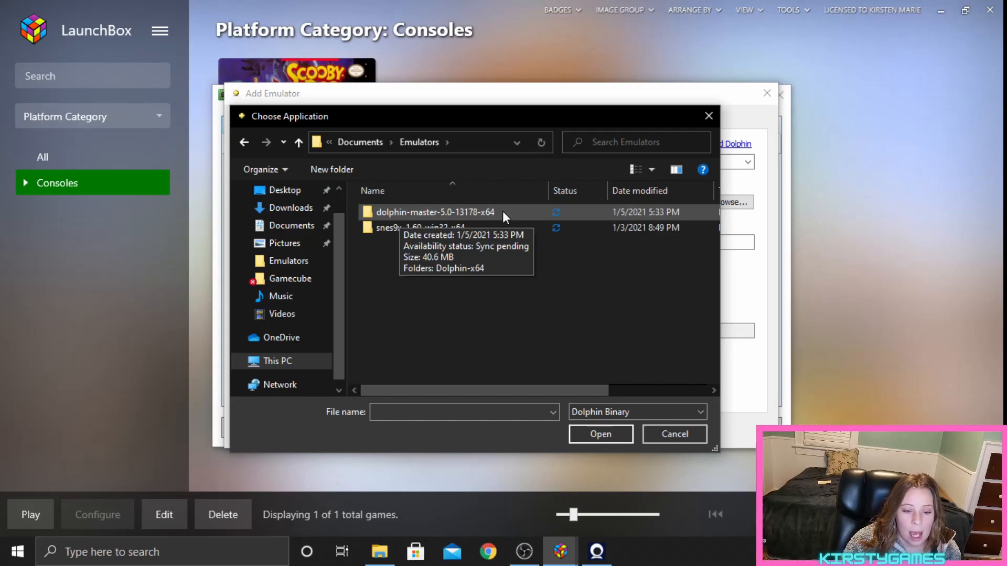
double_click(526, 209)
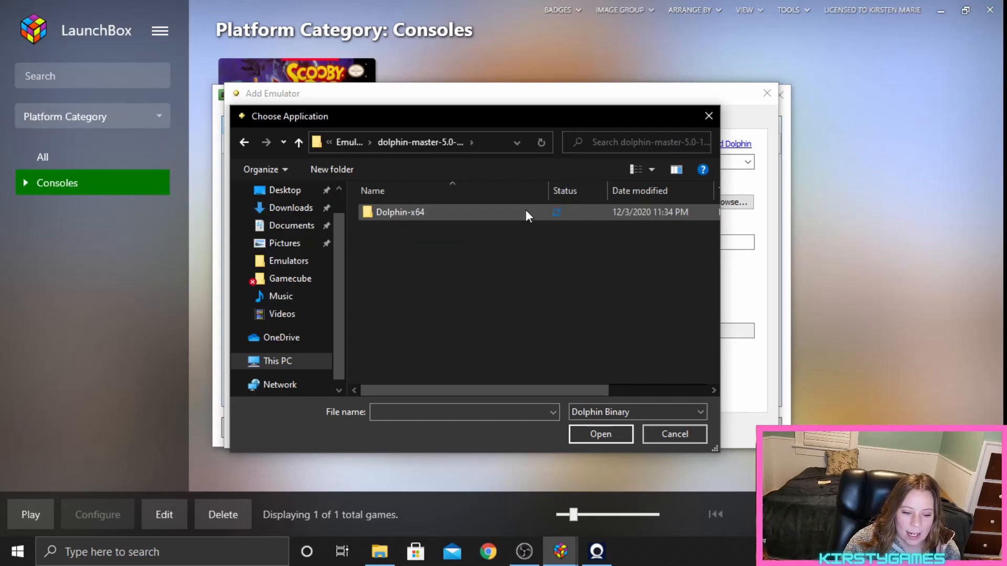
double_click(524, 210)
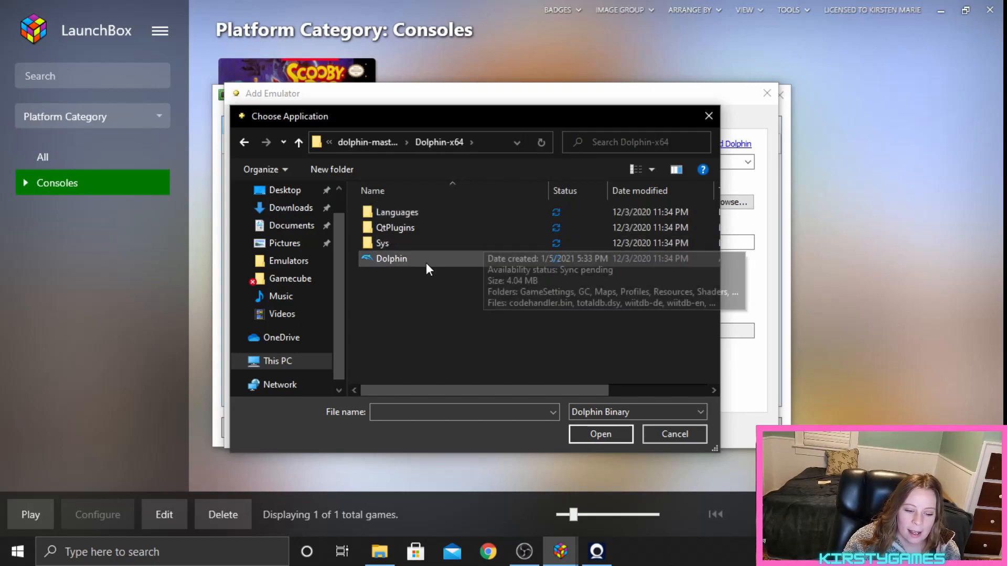
click(371, 258)
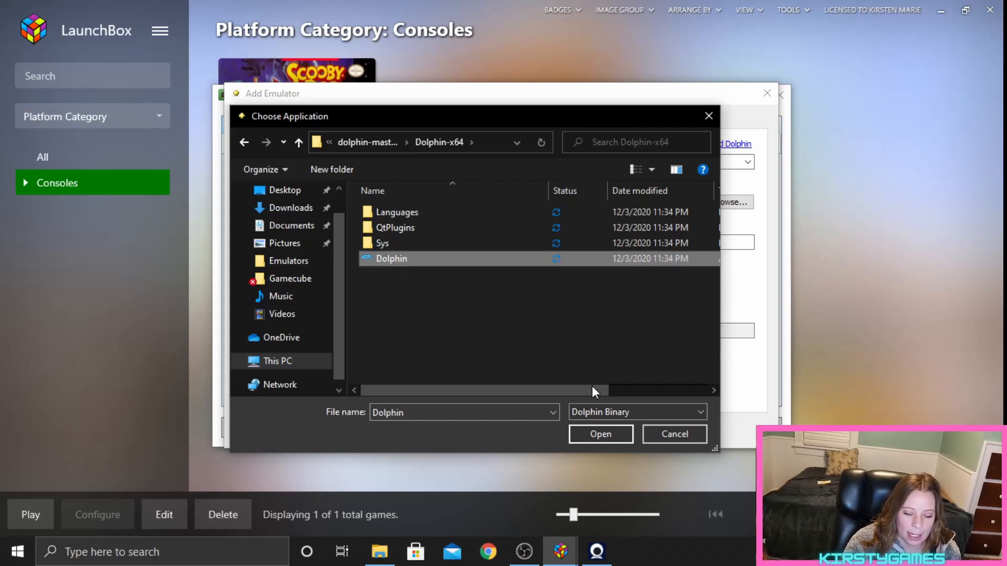
click(588, 433)
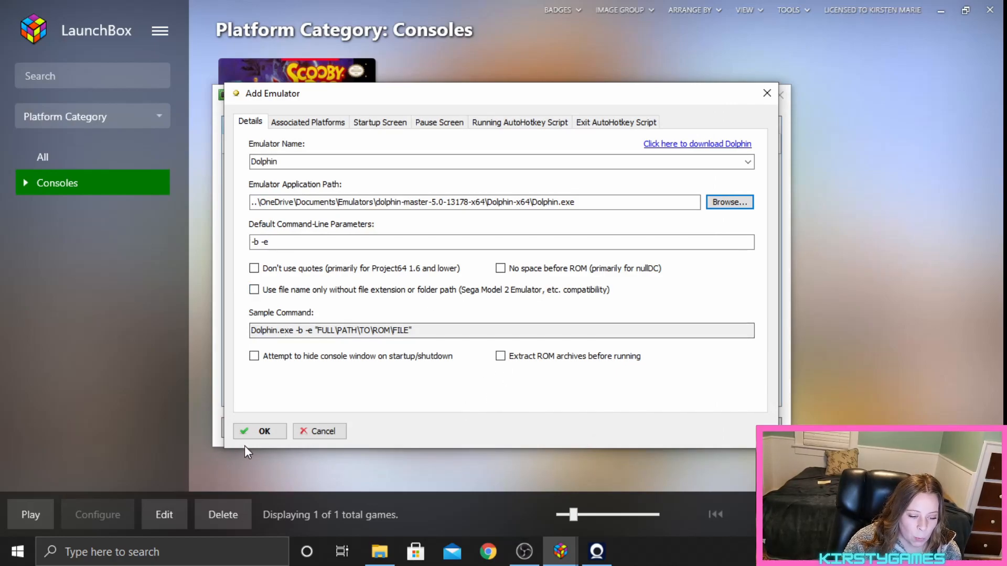
click(263, 432)
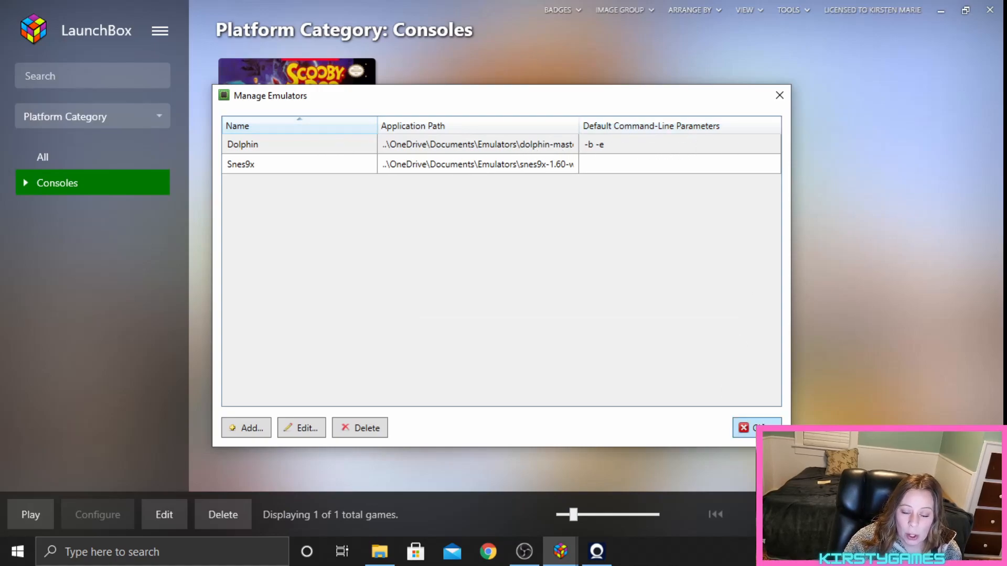
click(761, 427)
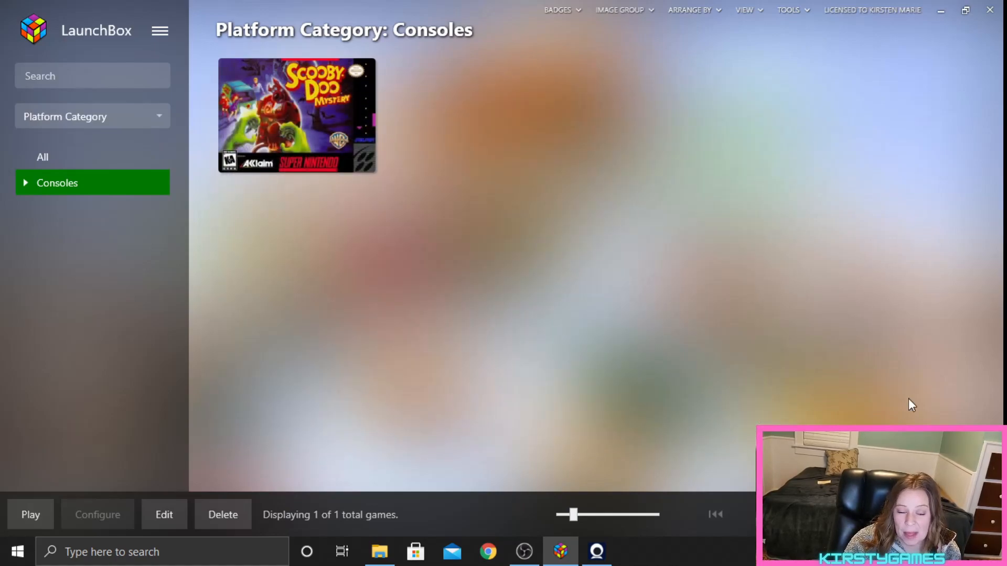
Start a ROM file import and add the Animal Crossing (USA) ISO from the Documents\Roms\Gamecube folder
click(160, 32)
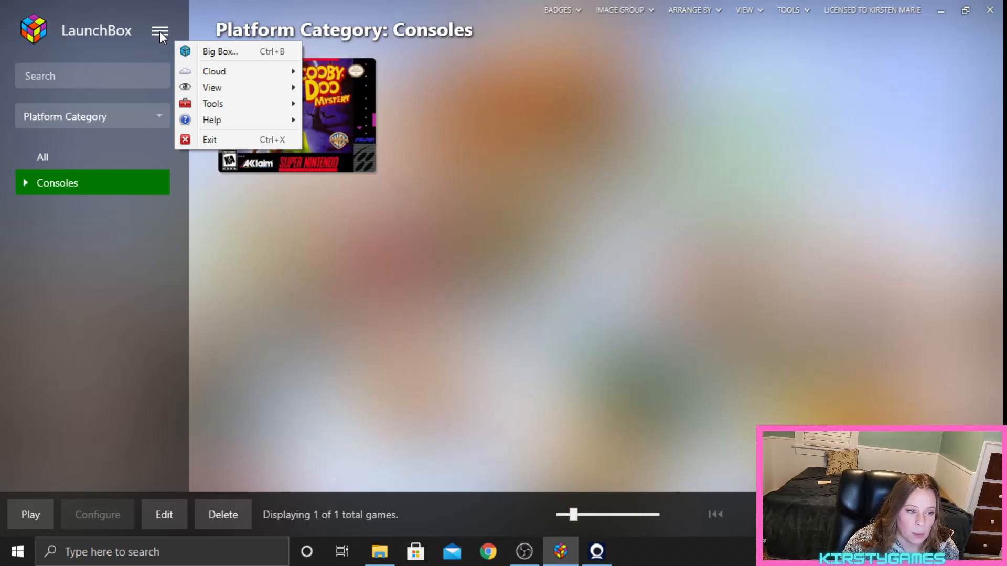
mouse_move(246, 104)
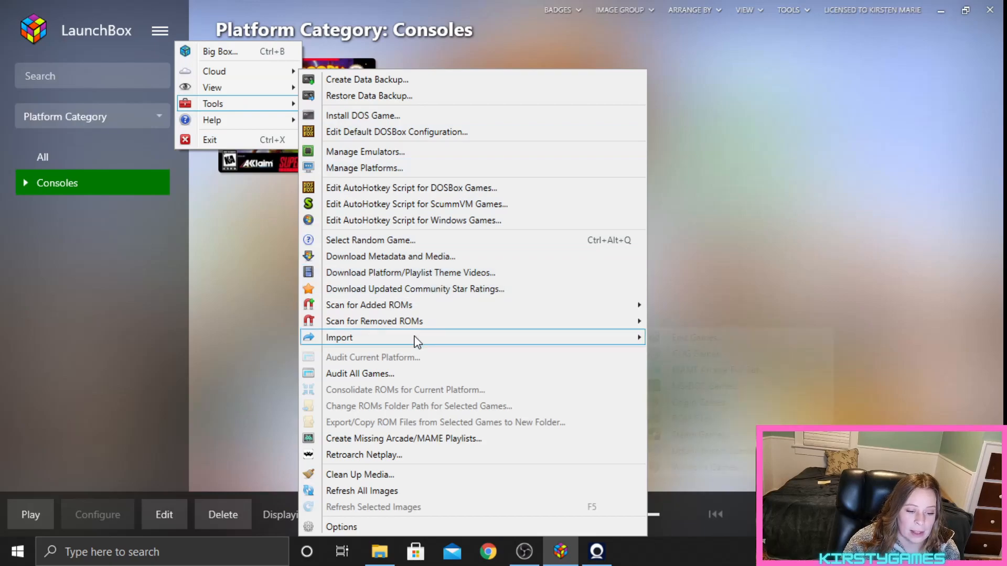
mouse_move(419, 340)
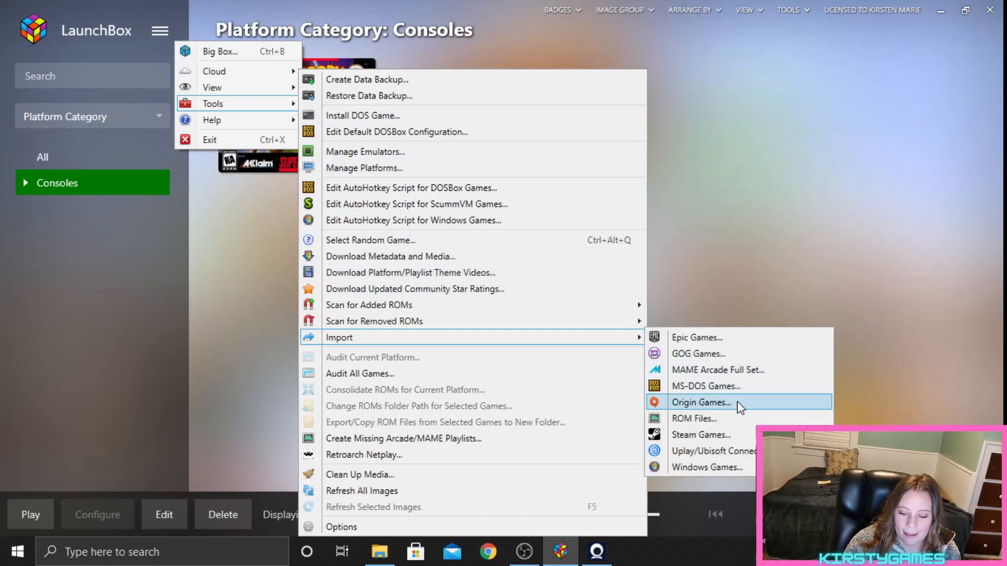
click(725, 420)
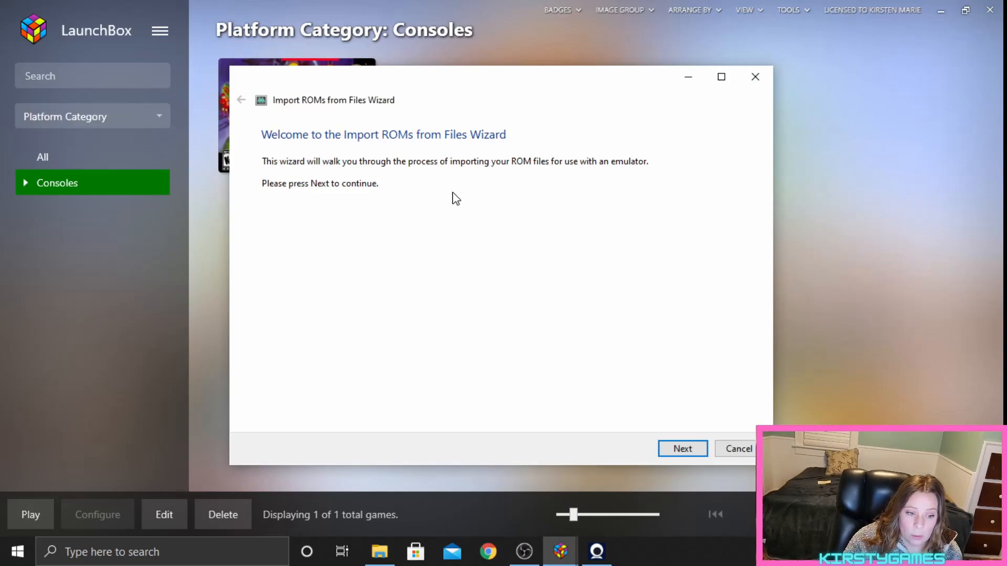
click(683, 450)
click(370, 409)
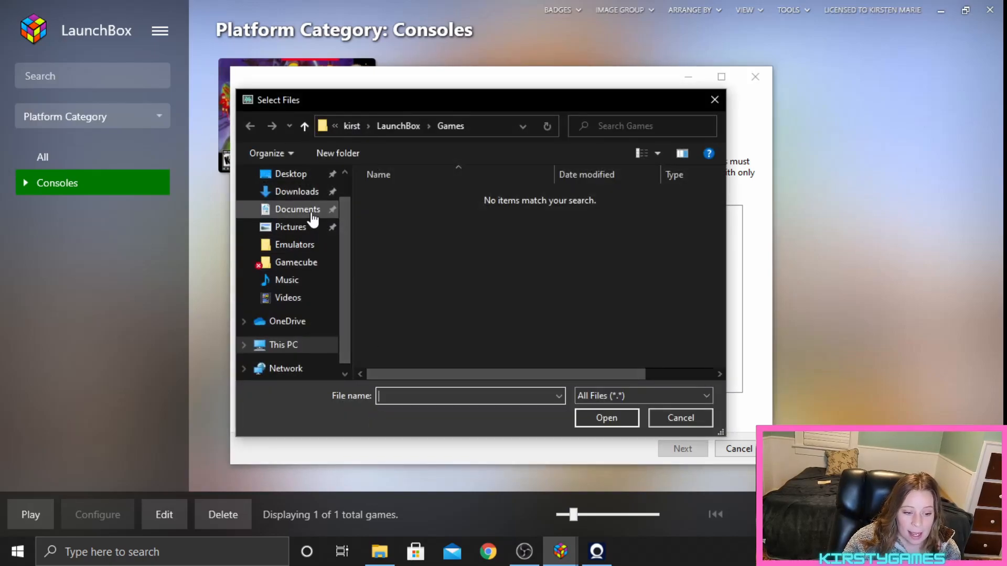
click(312, 214)
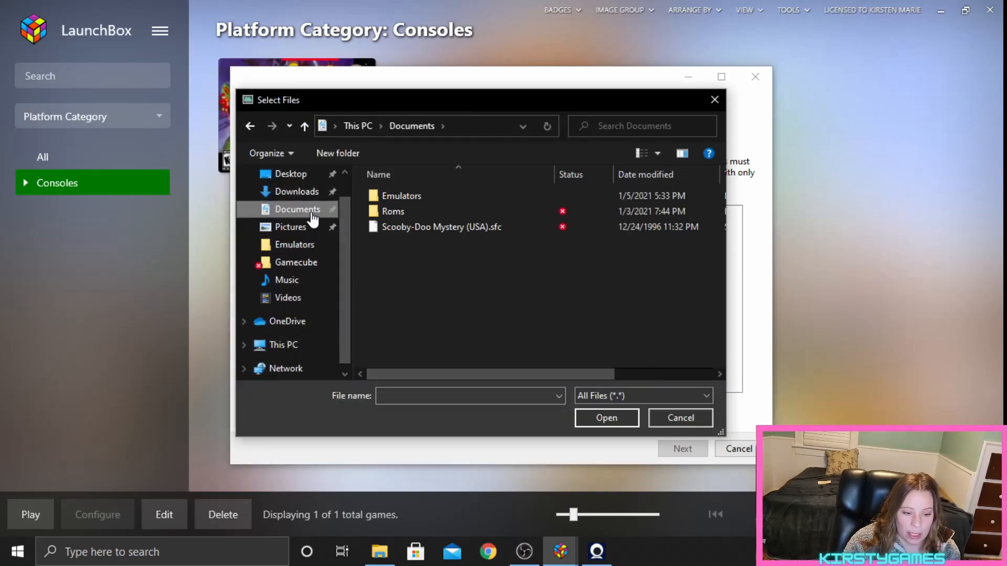
double_click(411, 208)
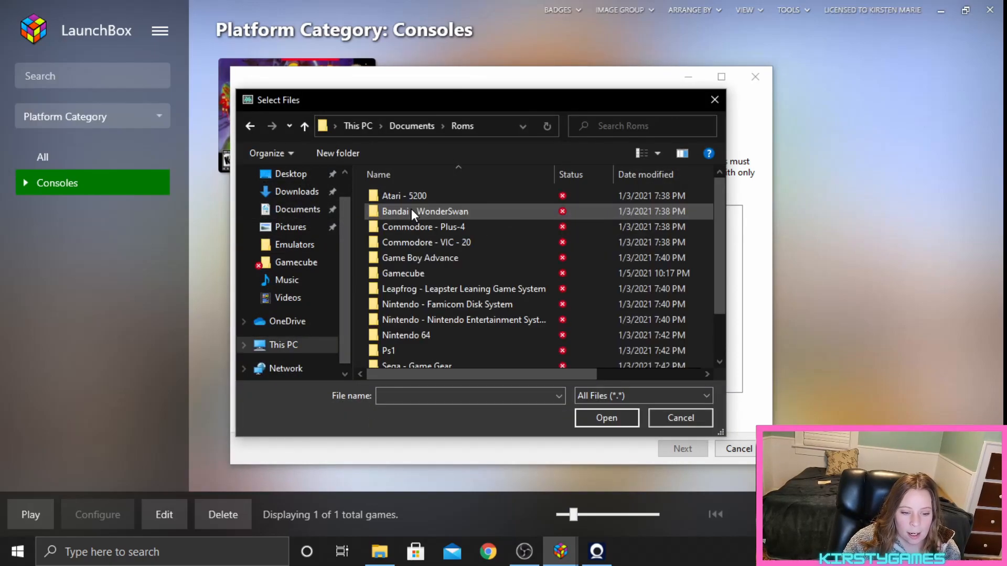
double_click(436, 270)
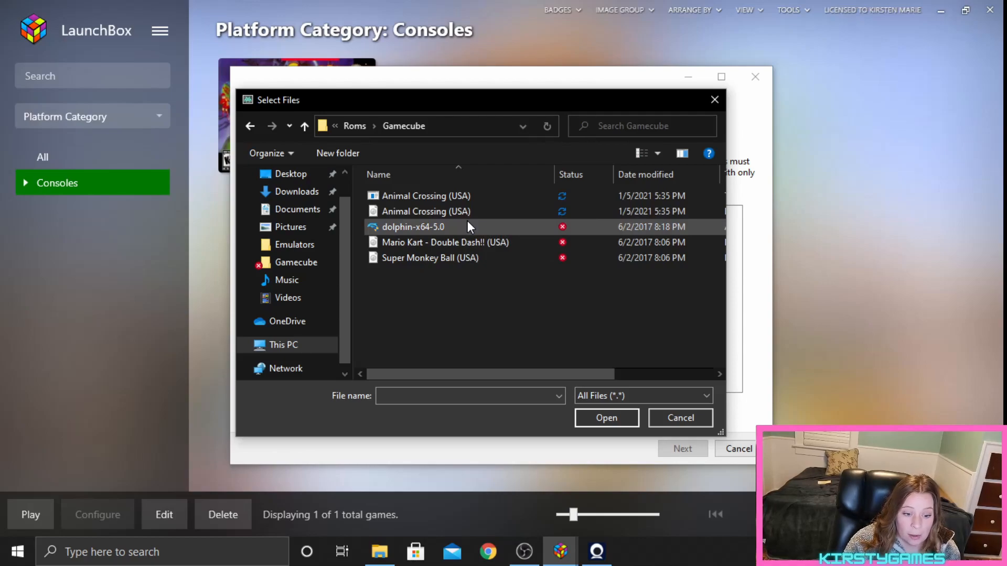
click(474, 220)
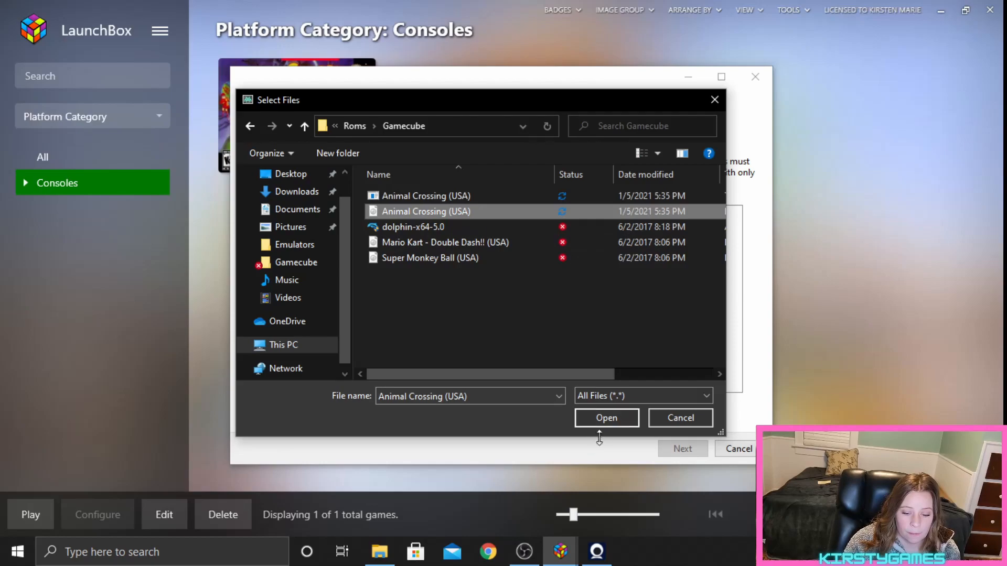
click(606, 420)
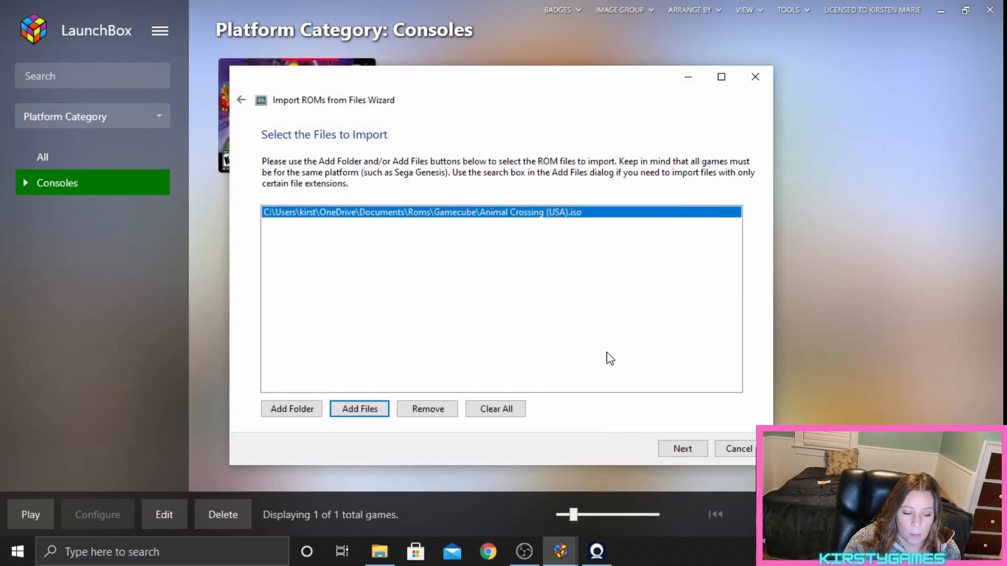
Set the import platform to Nintendo GameCube and accept Dolphin as its emulator
click(696, 452)
click(487, 190)
scroll(329, 440, down, 14)
scroll(404, 417, down, 9)
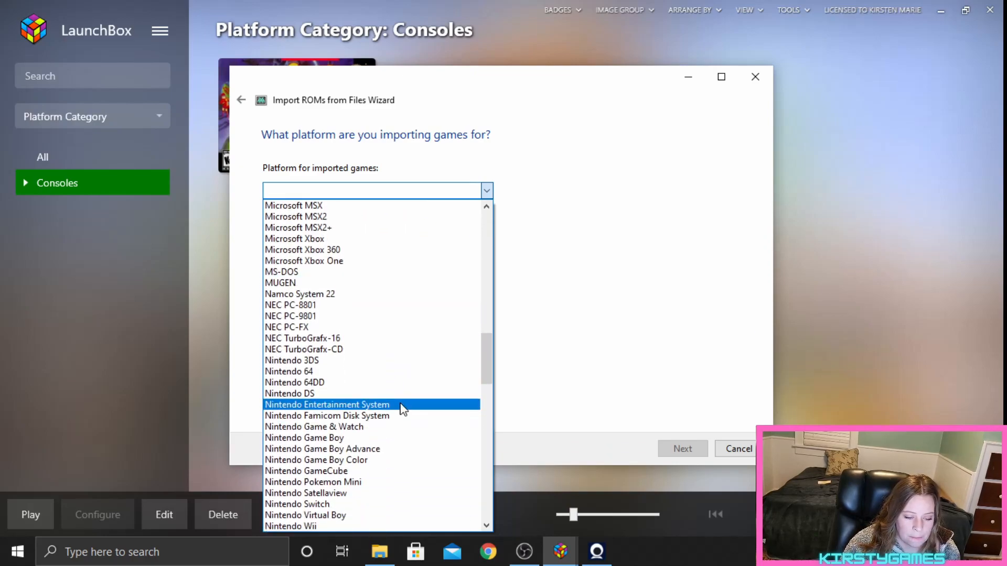
click(395, 471)
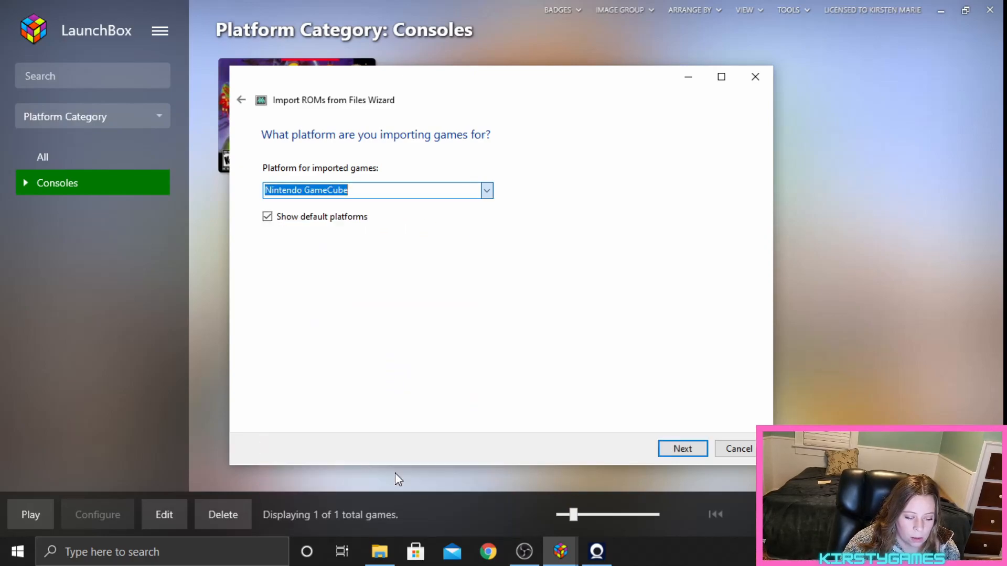
click(680, 453)
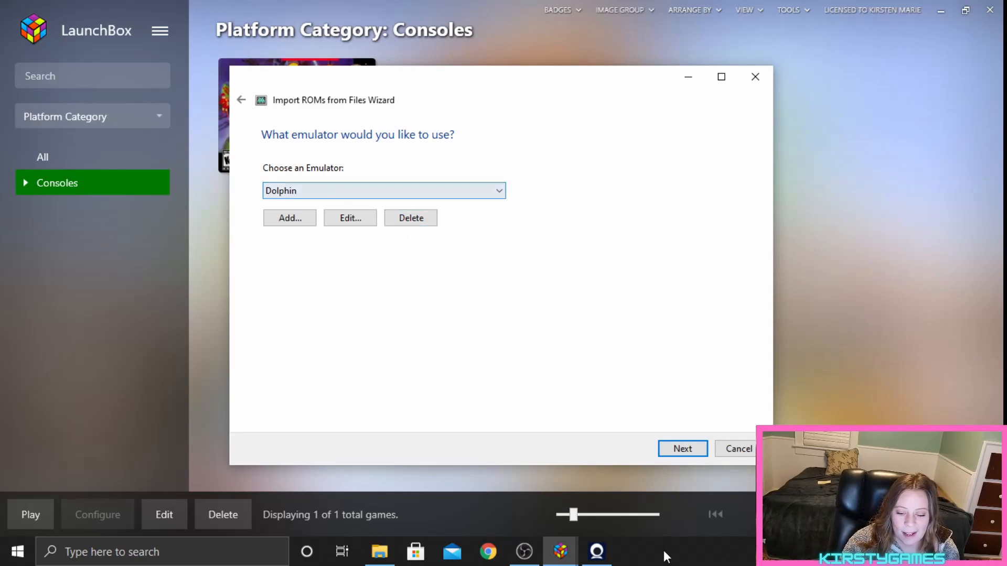
click(682, 449)
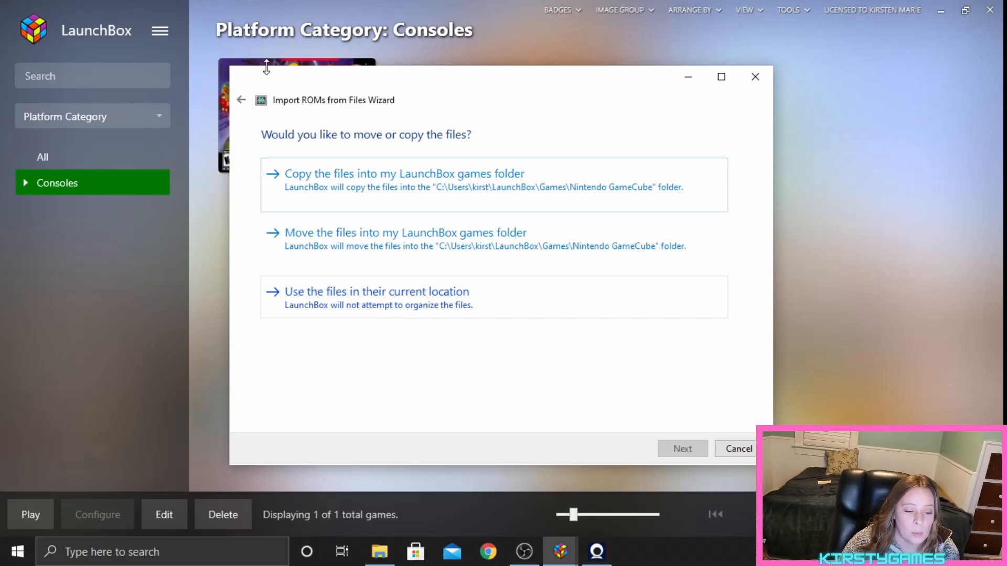
Use the ROM files in their current location and accept the default metadata, image, EmuMovies and custom import options
click(442, 297)
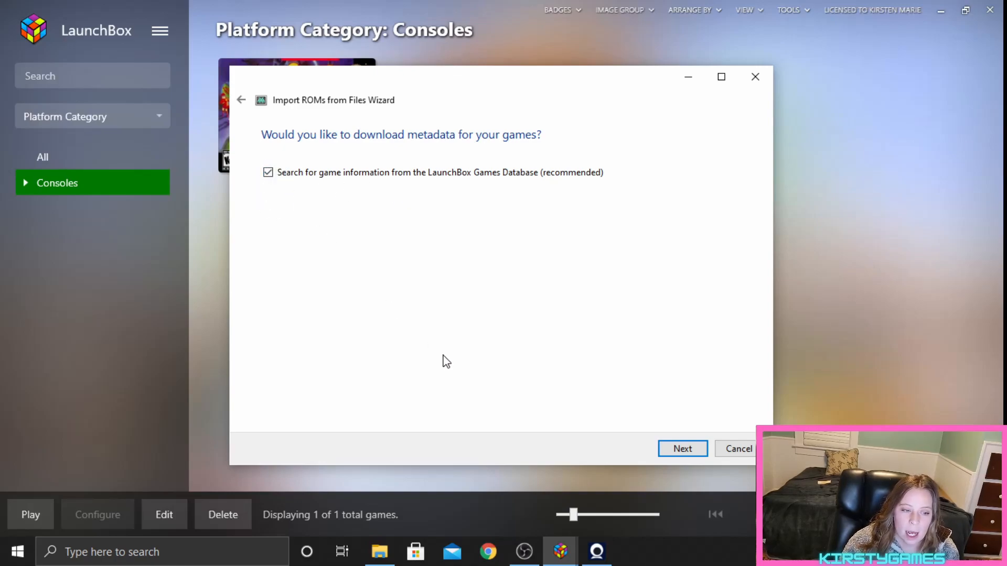
click(683, 449)
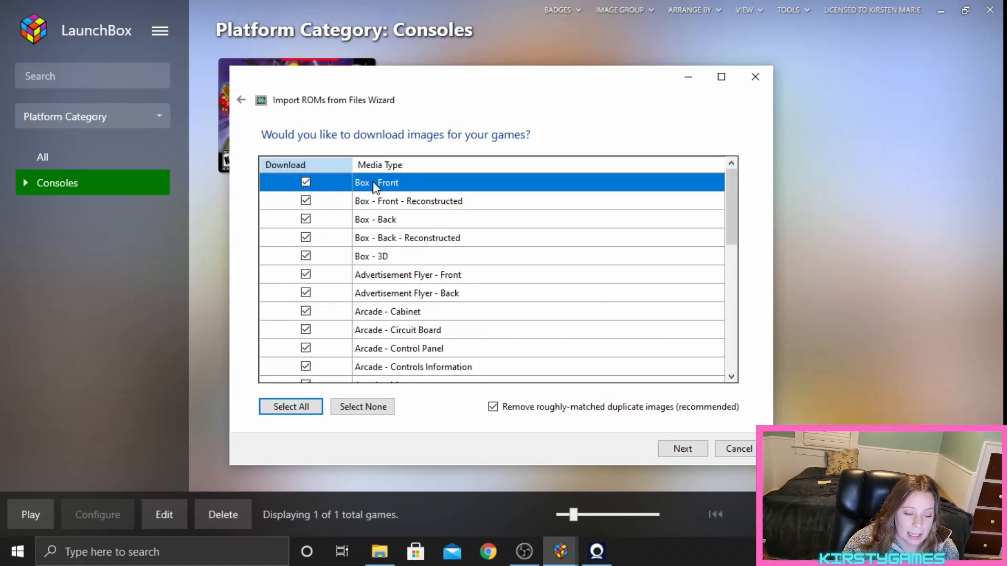
scroll(395, 294, down, 6)
scroll(371, 338, up, 5)
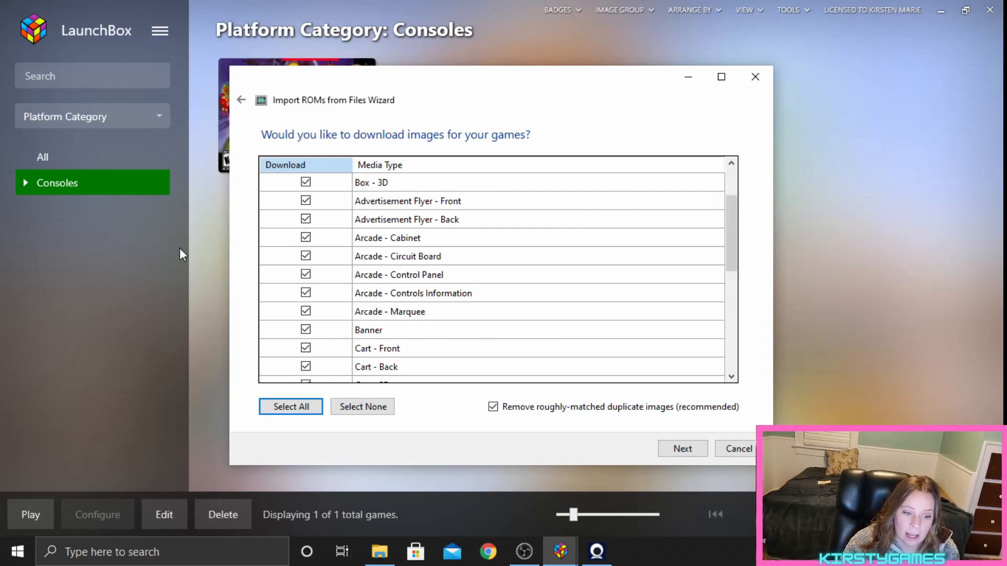
click(683, 449)
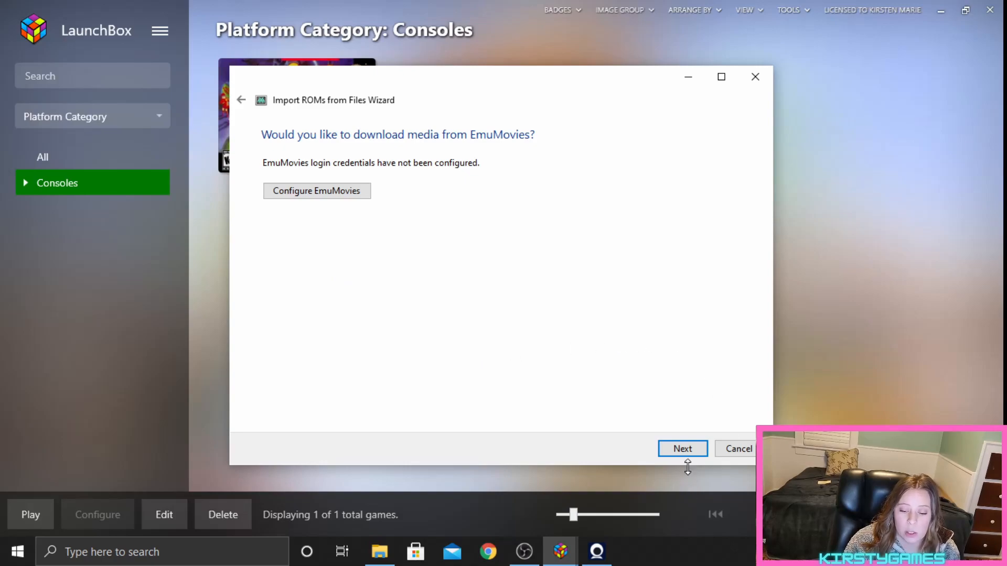
click(697, 454)
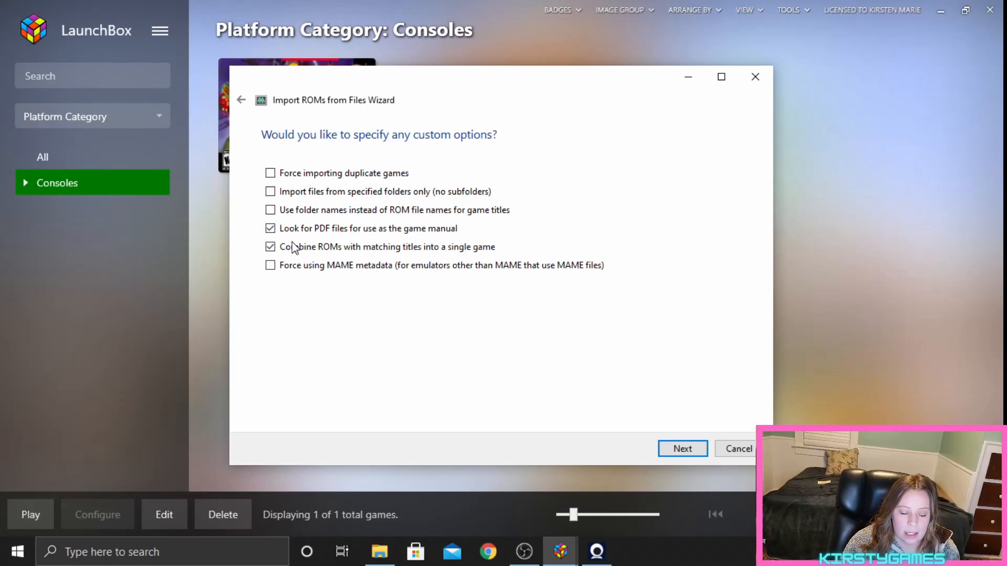
click(683, 449)
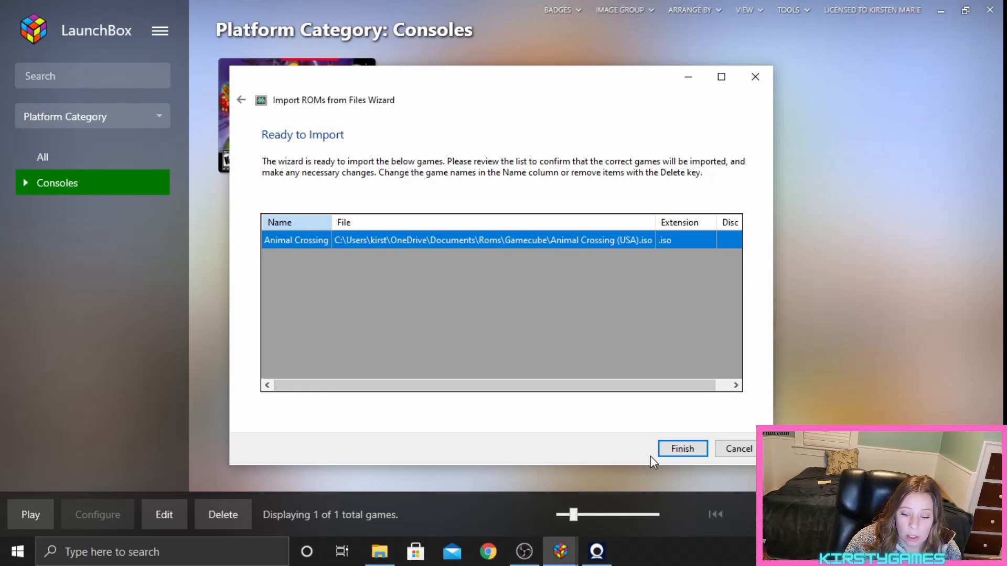
Finish the import of Animal Crossing and dismiss the import notice
click(688, 449)
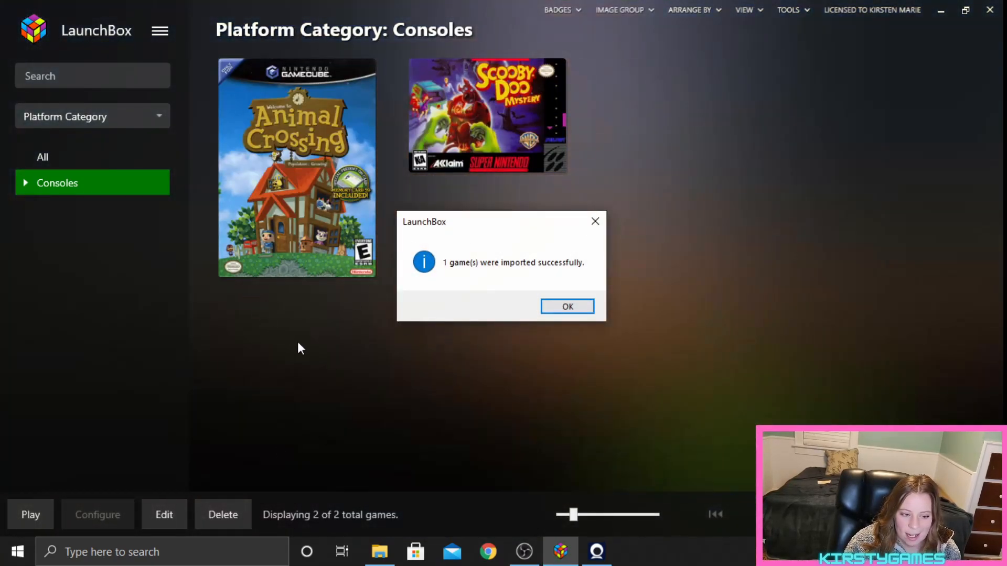
click(561, 308)
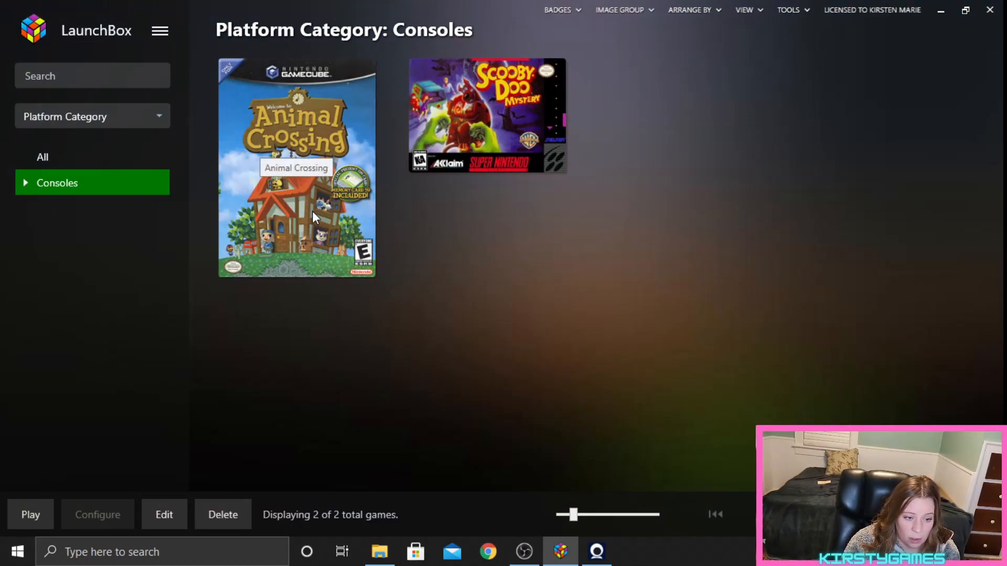
Launch Animal Crossing from the library, closing the Documents folder window in the way, and authorize Dolphin's usage statistics reporting
double_click(314, 196)
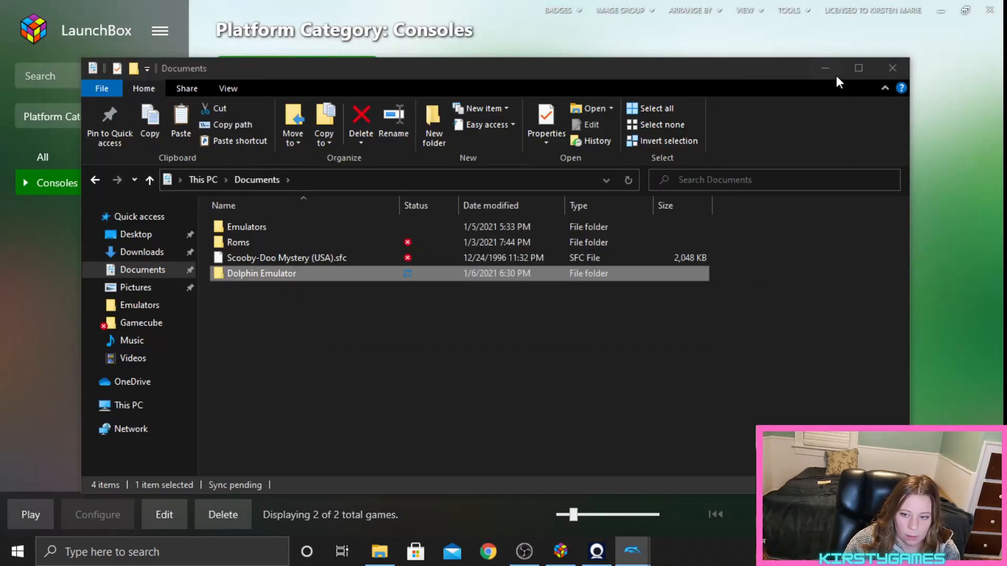
click(892, 69)
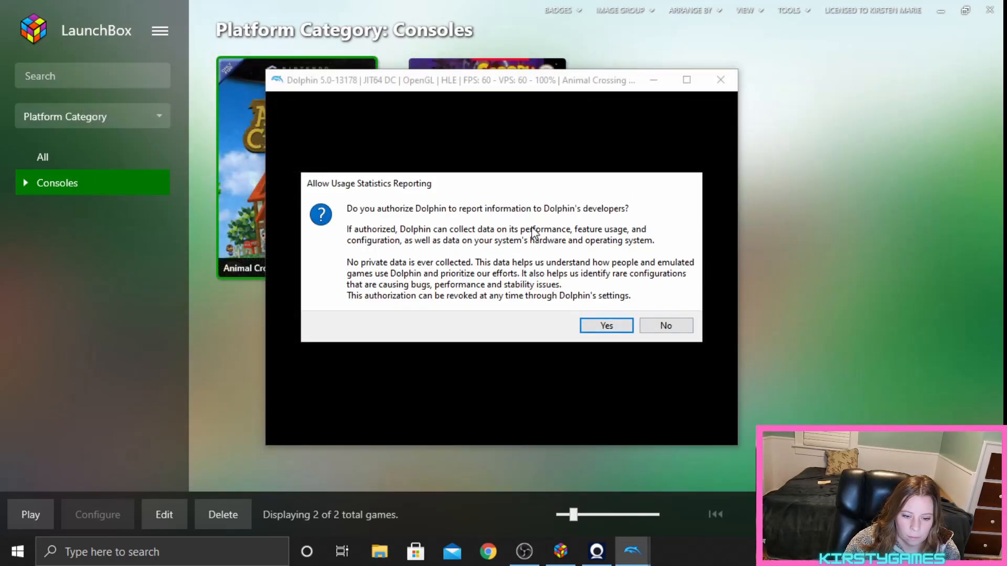
click(623, 325)
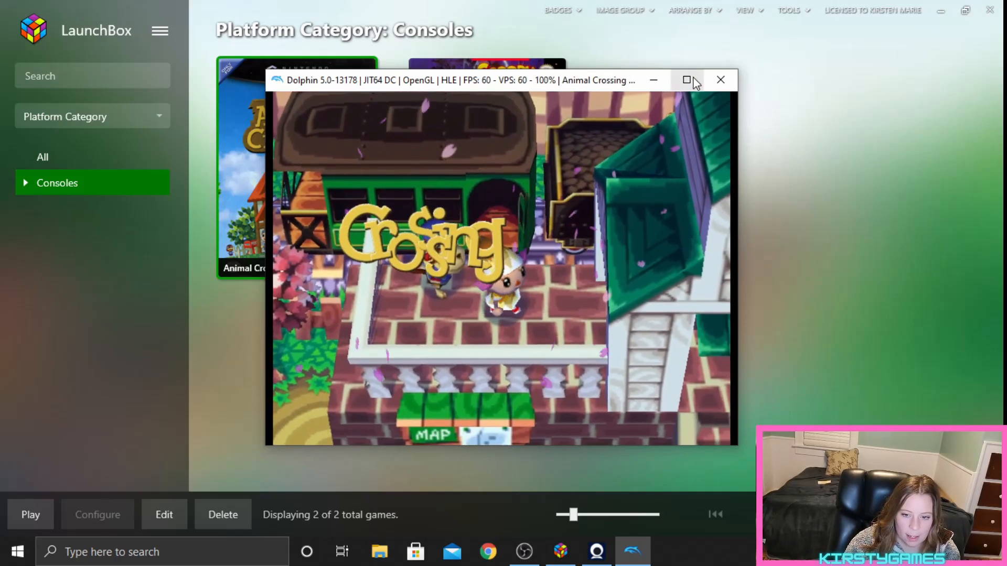
Maximize the Animal Crossing game window to view its title screen, and stop the emulation to return to the library
click(686, 80)
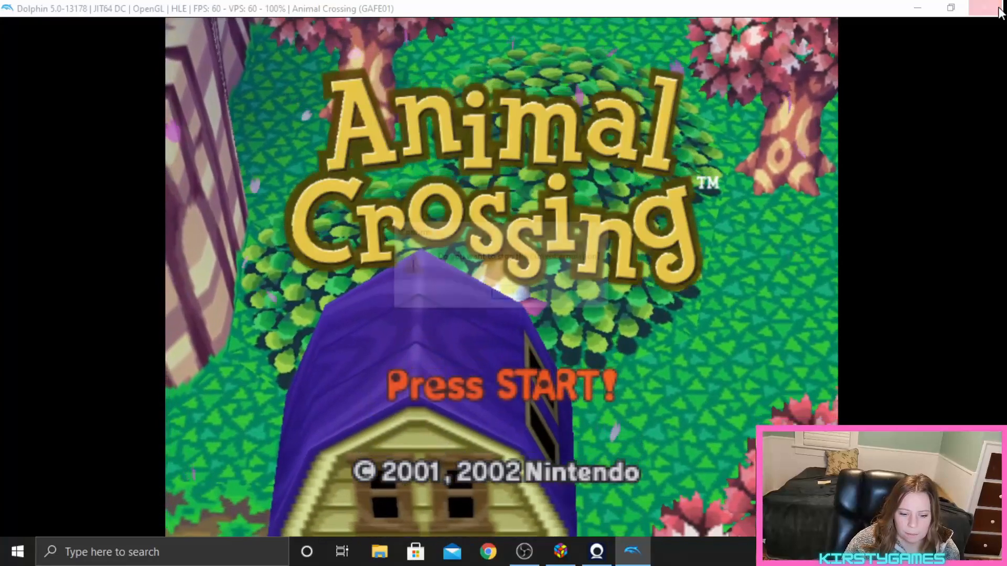
click(999, 10)
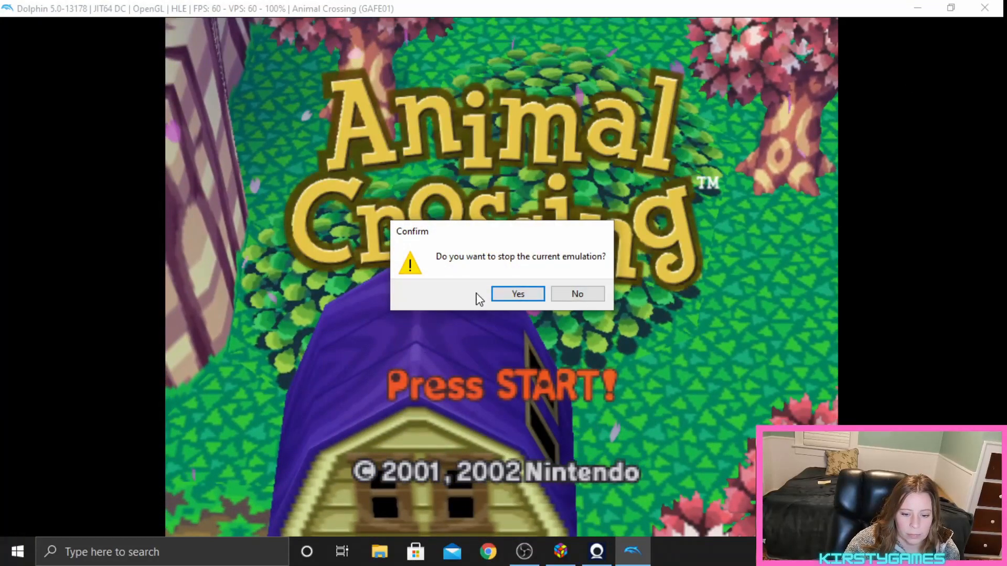
click(514, 299)
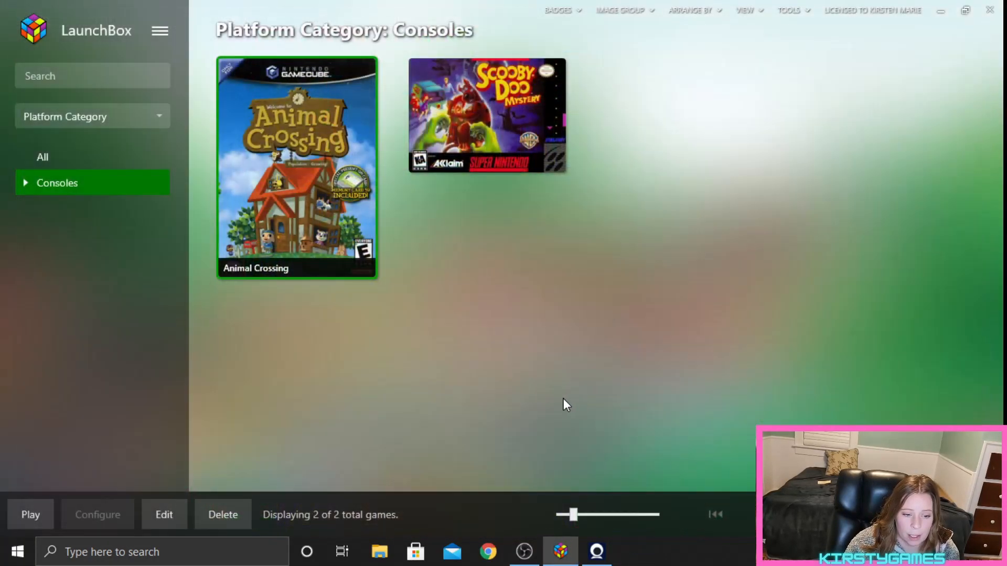